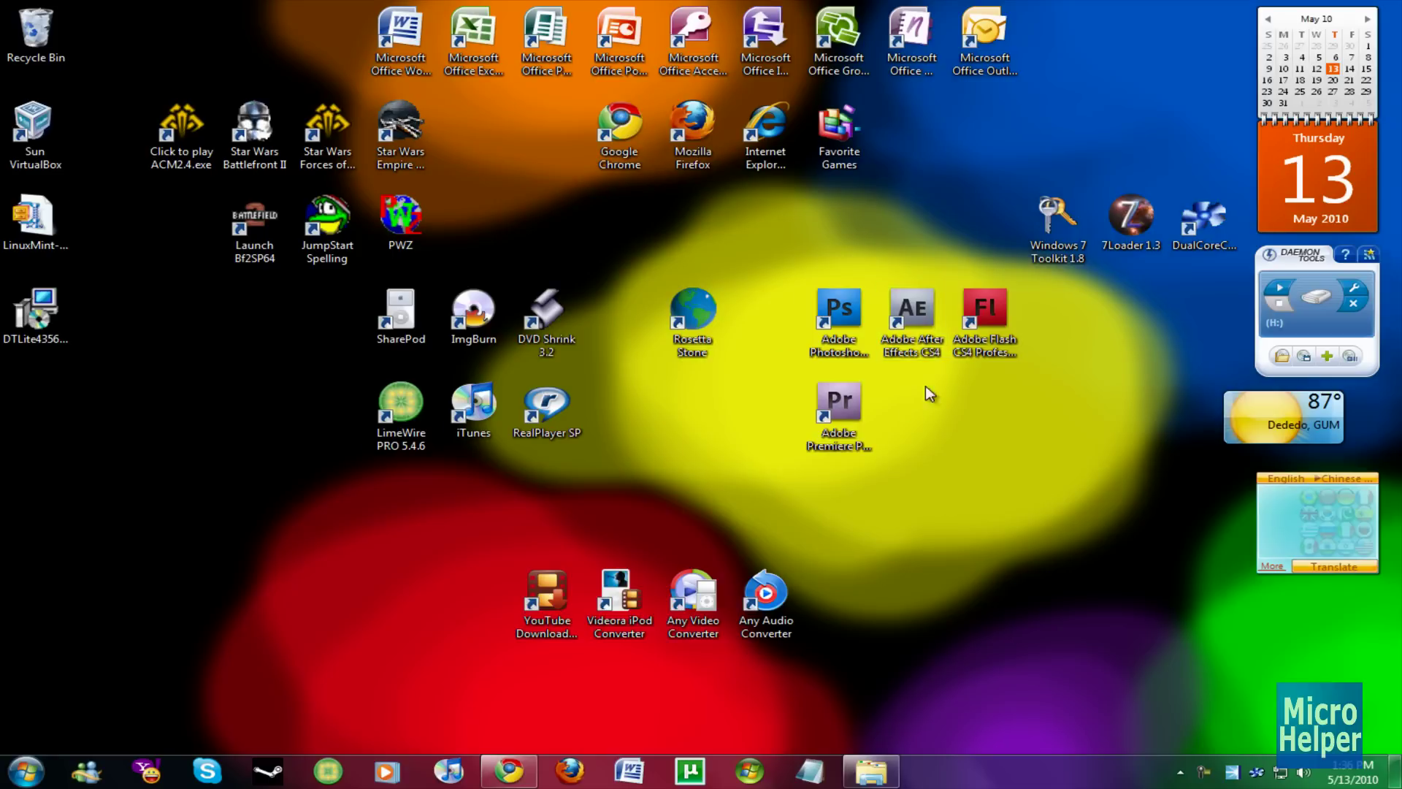
In Chrome, view the TuneUp Utilities 2010 free trial download page, go back, and close the browser.
mouse_move(1355, 451)
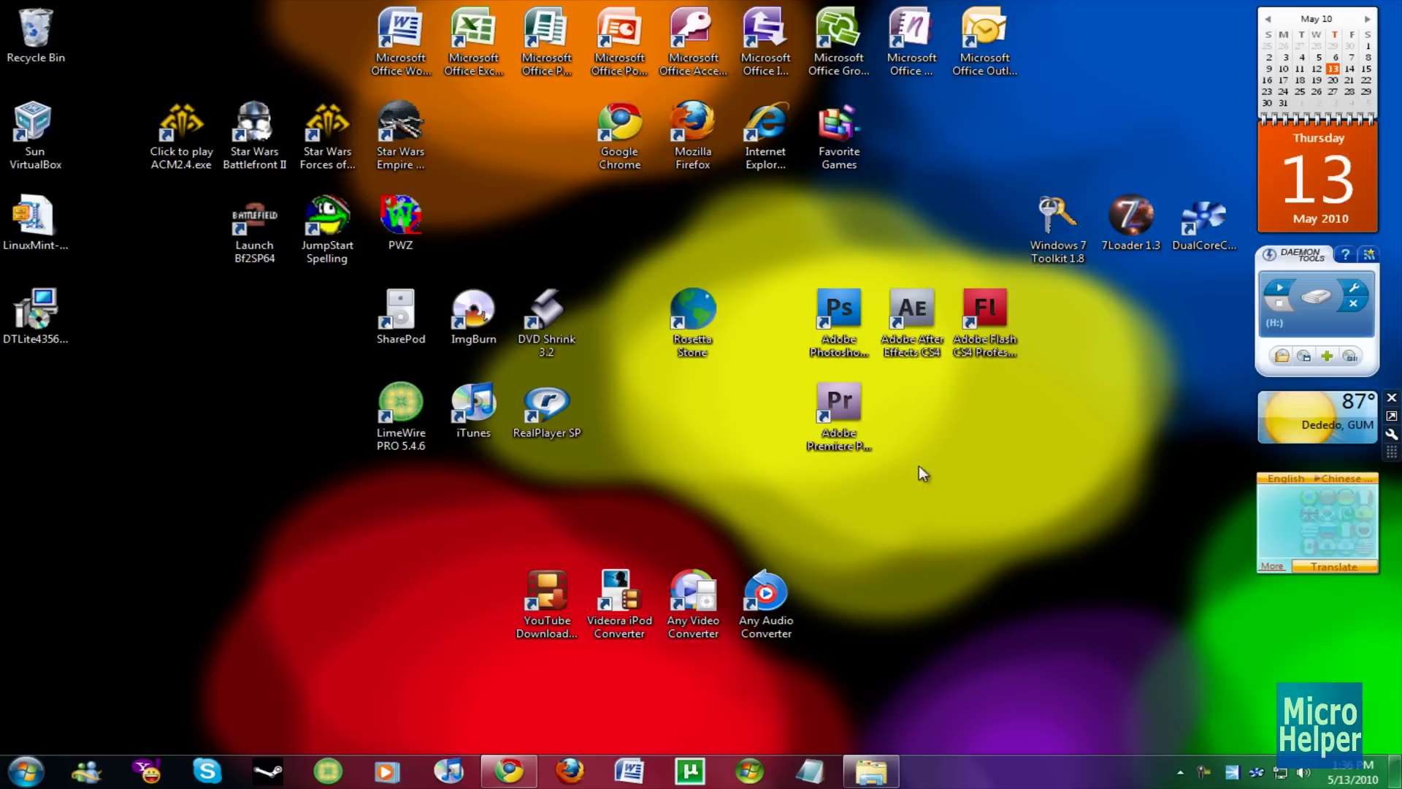
click(509, 770)
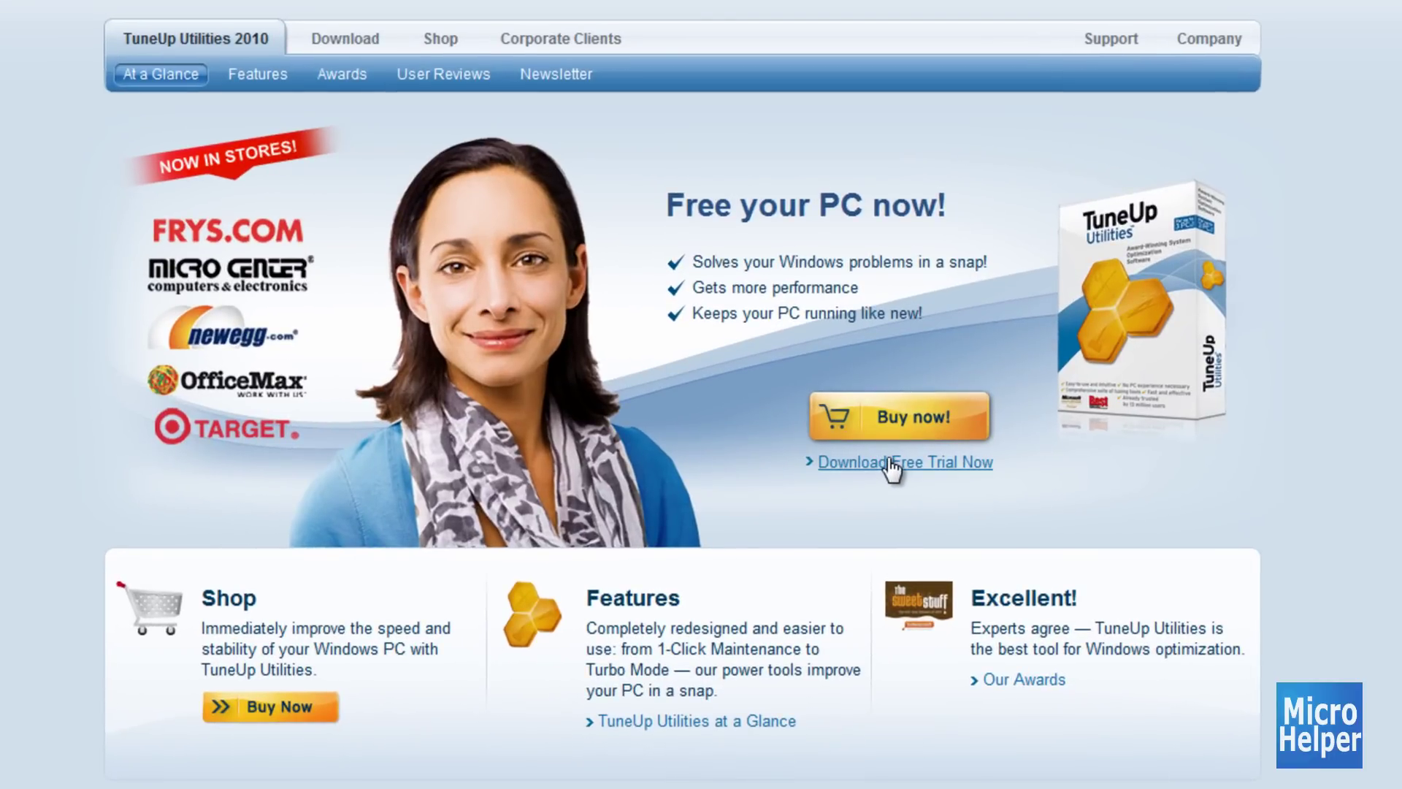
click(890, 467)
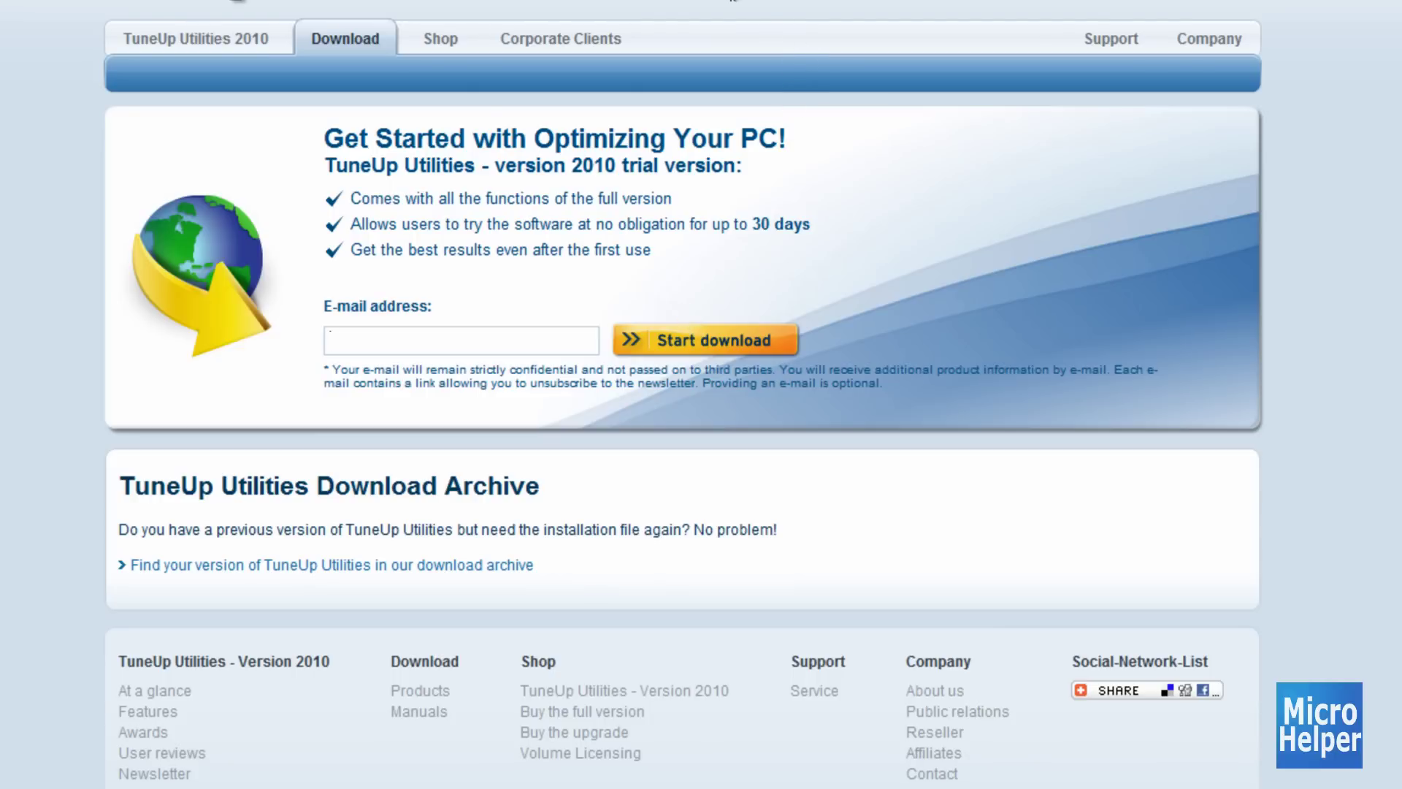
key(alt+Left)
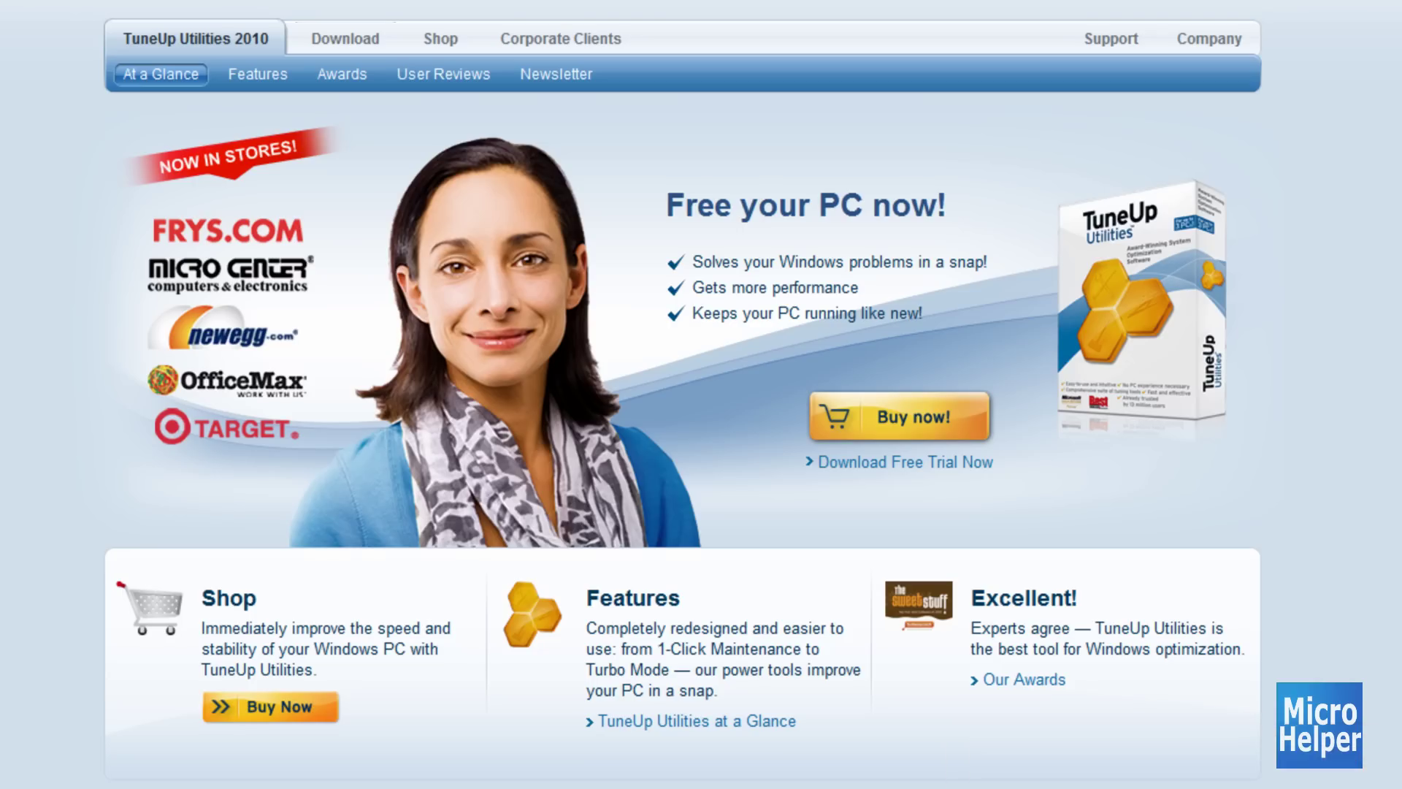
key(alt+F4)
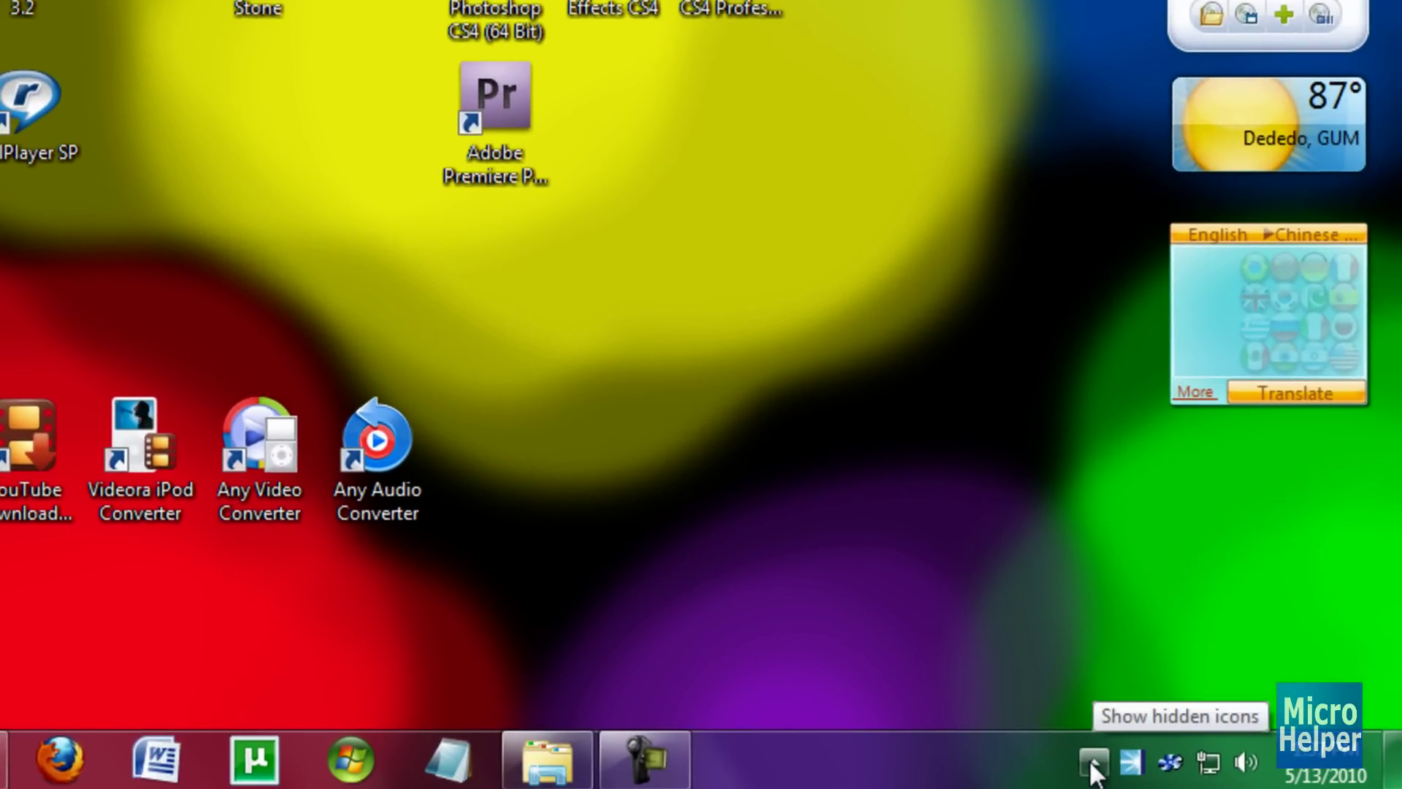
Launch TuneUp Utilities from its hidden system tray icon.
click(1093, 762)
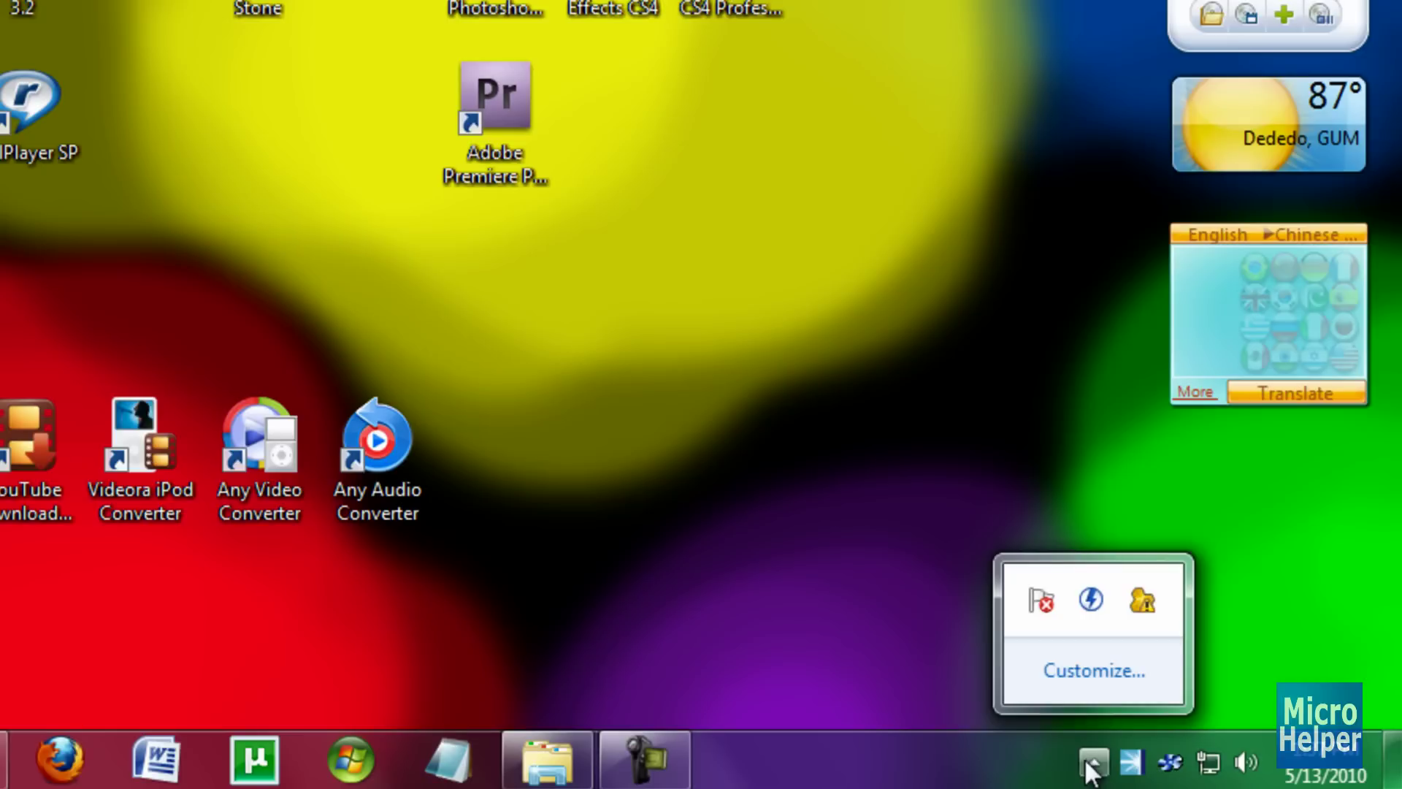
click(1142, 602)
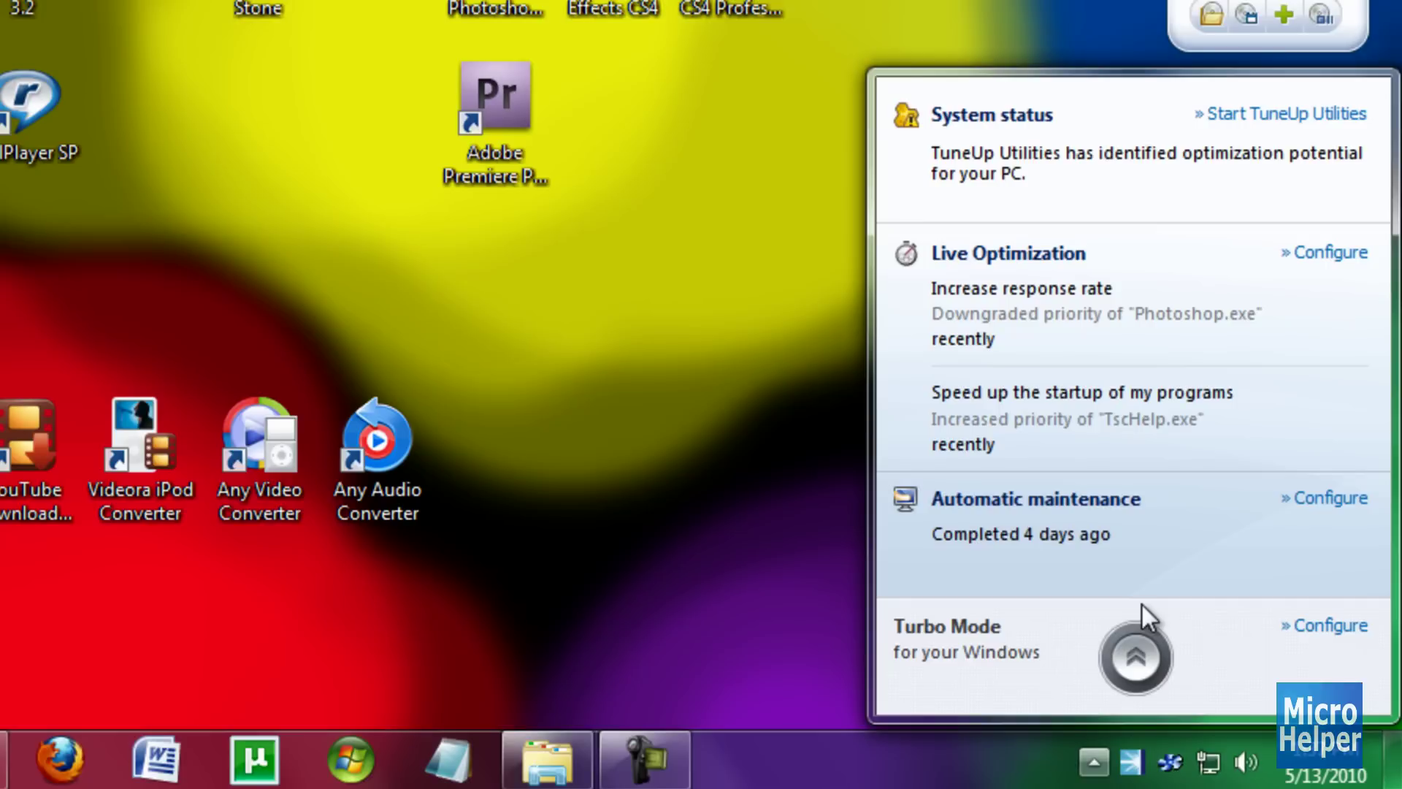
click(1241, 114)
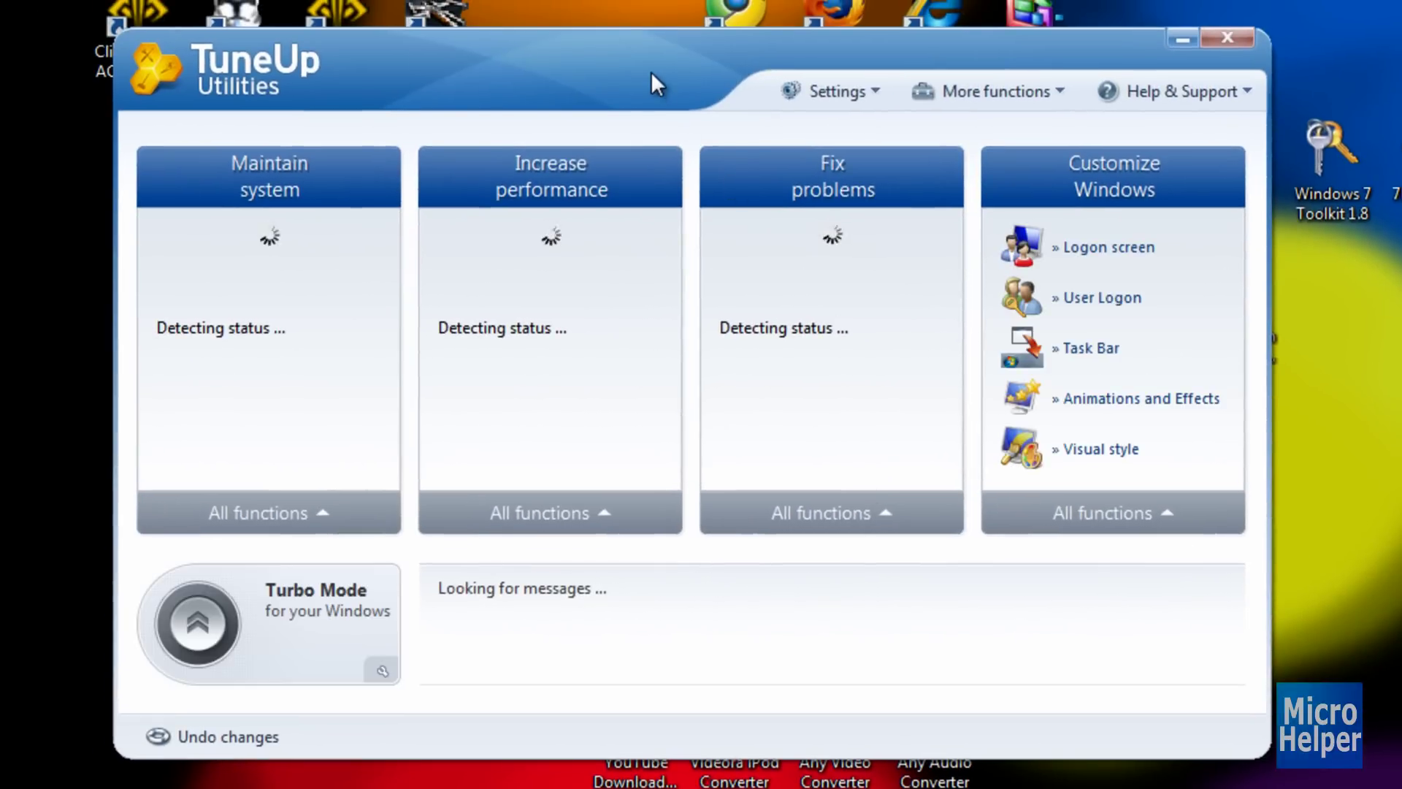
Open TuneUp Styler's Logon screen page and preview the Windows-Standard logon screen.
drag(651, 78, 753, 89)
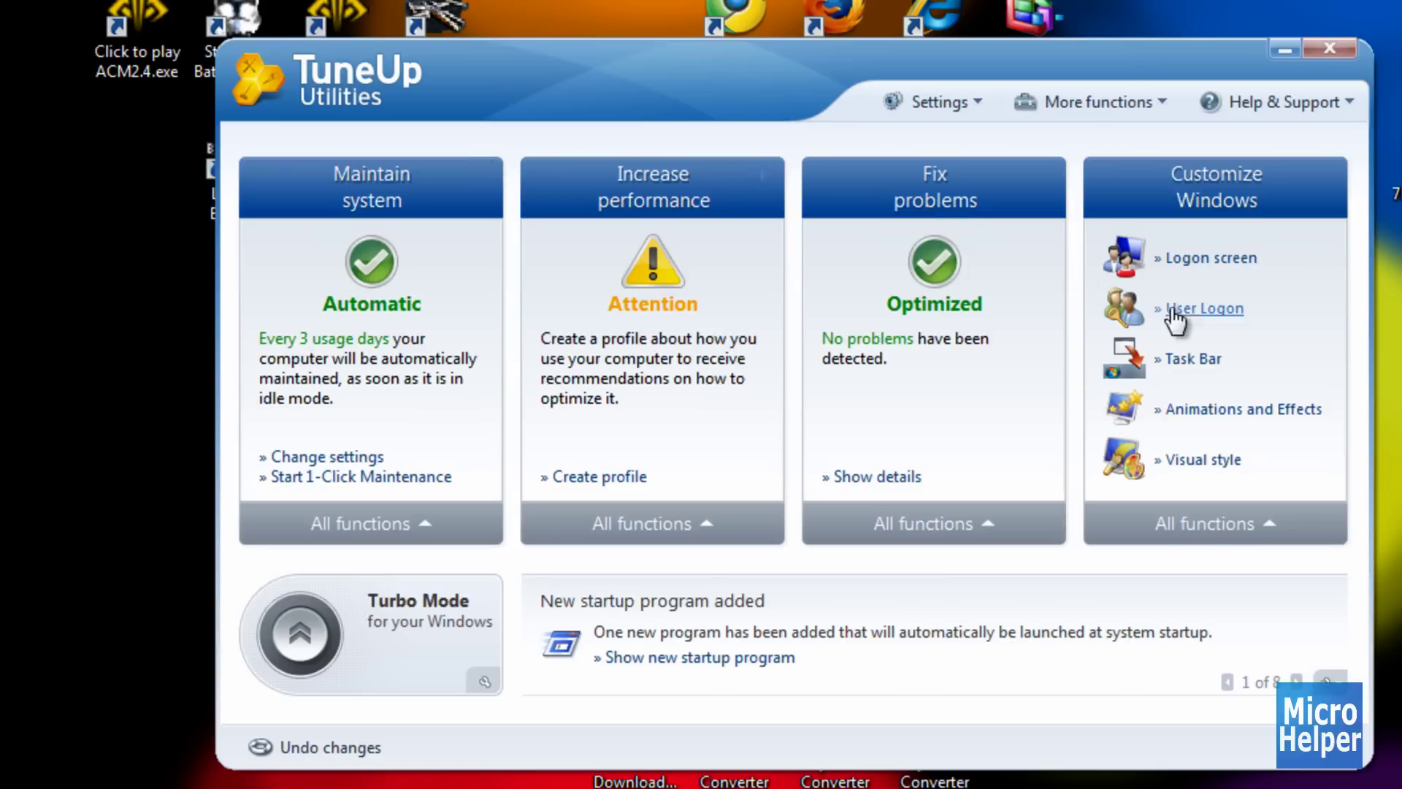
click(1200, 263)
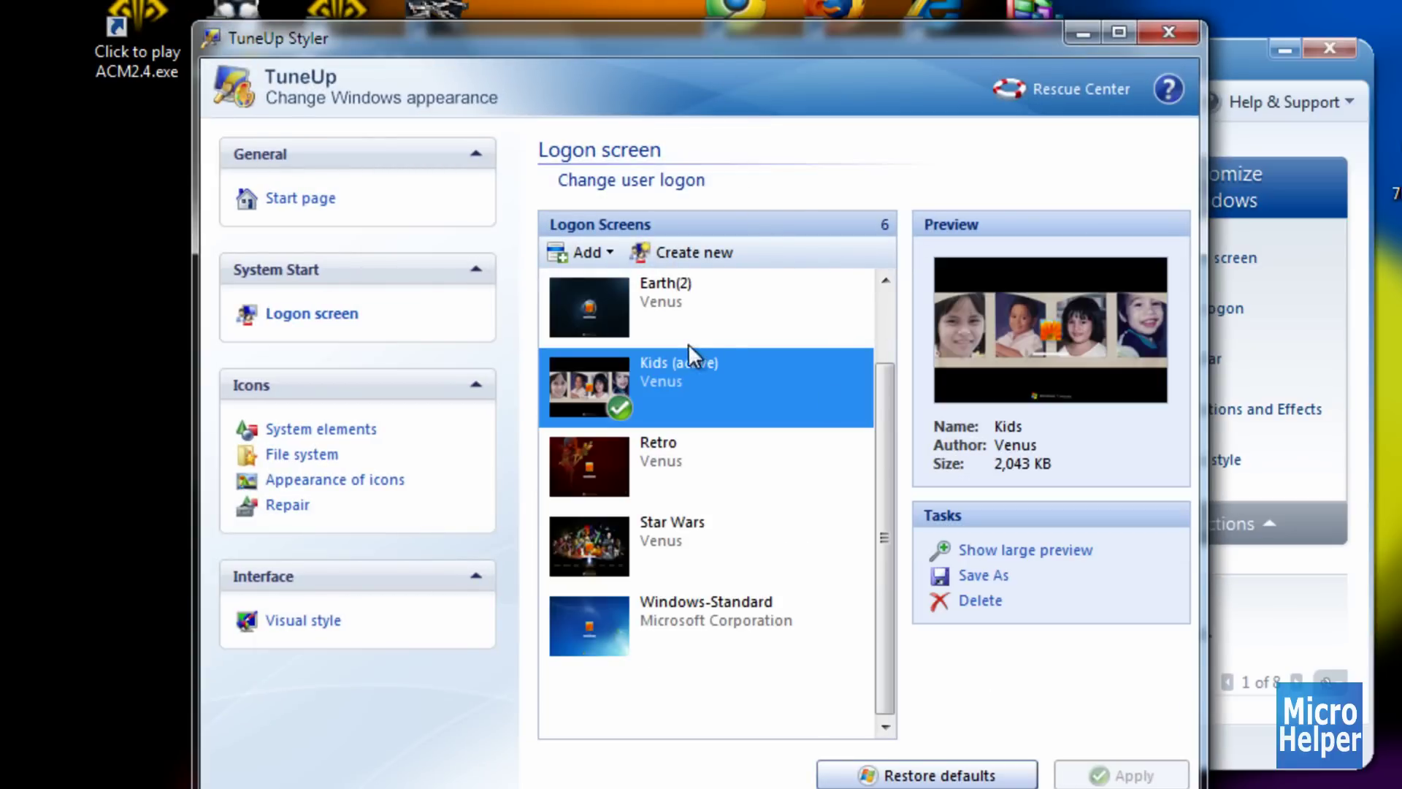
click(651, 606)
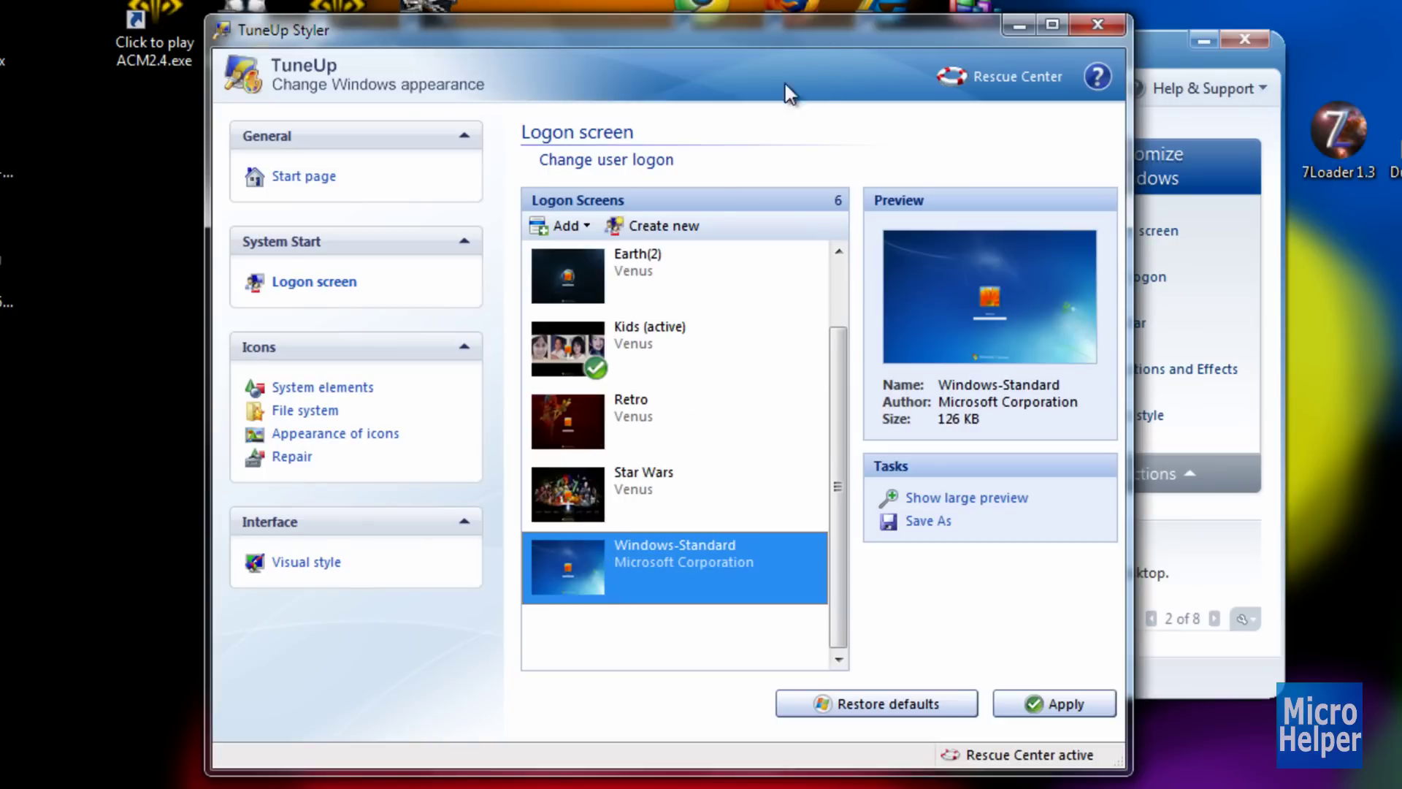
Create a new logon screen and browse local drives to the Pictures 'Earth' folder.
click(692, 226)
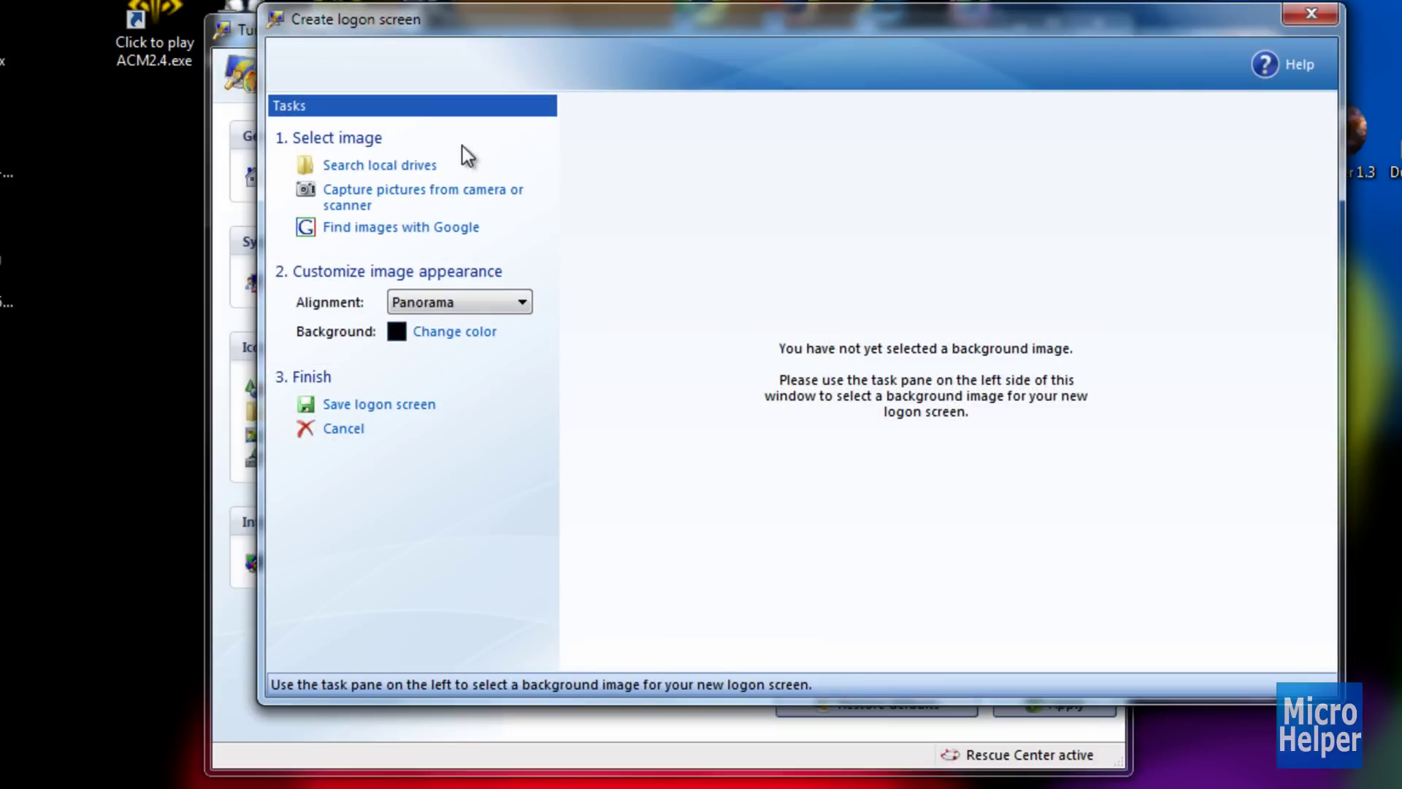
click(374, 170)
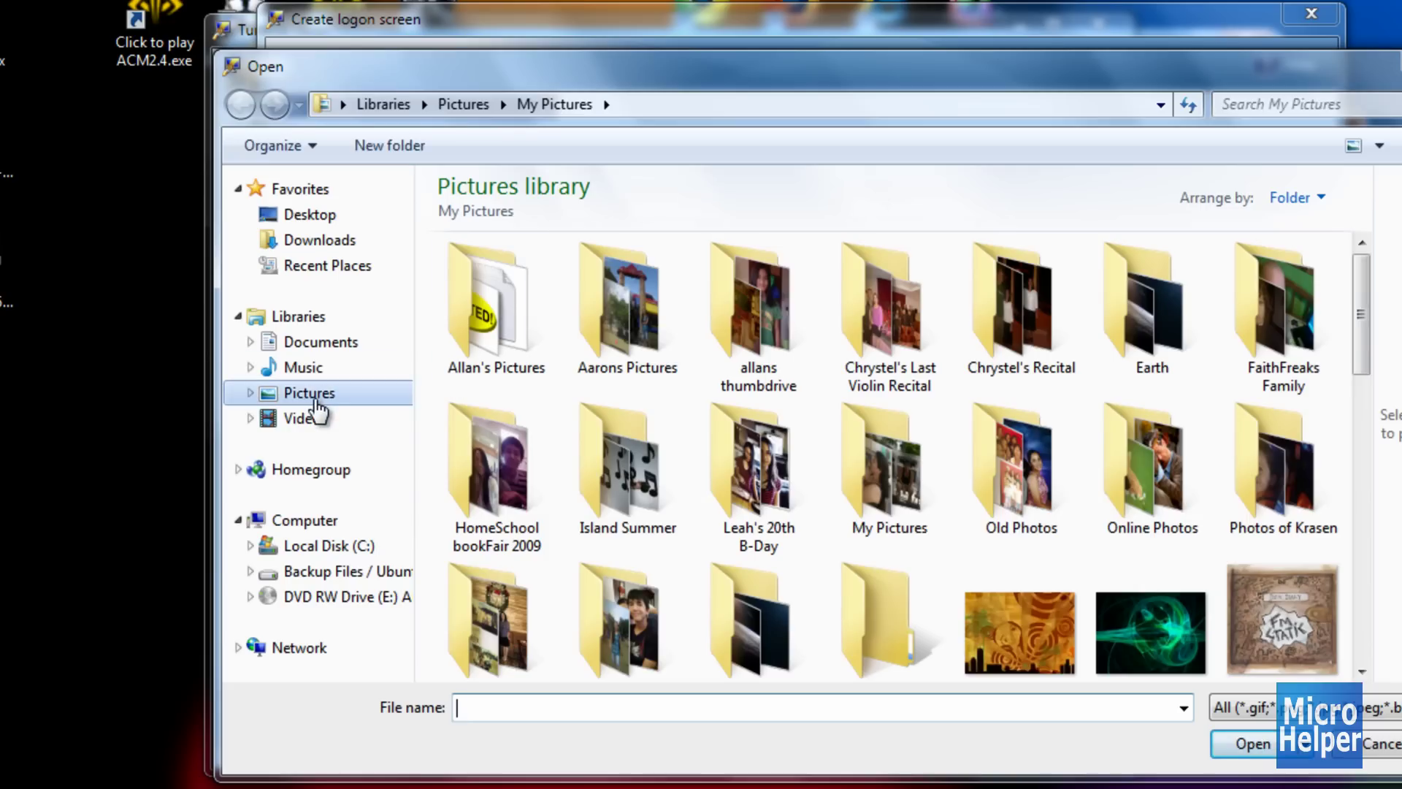
click(397, 393)
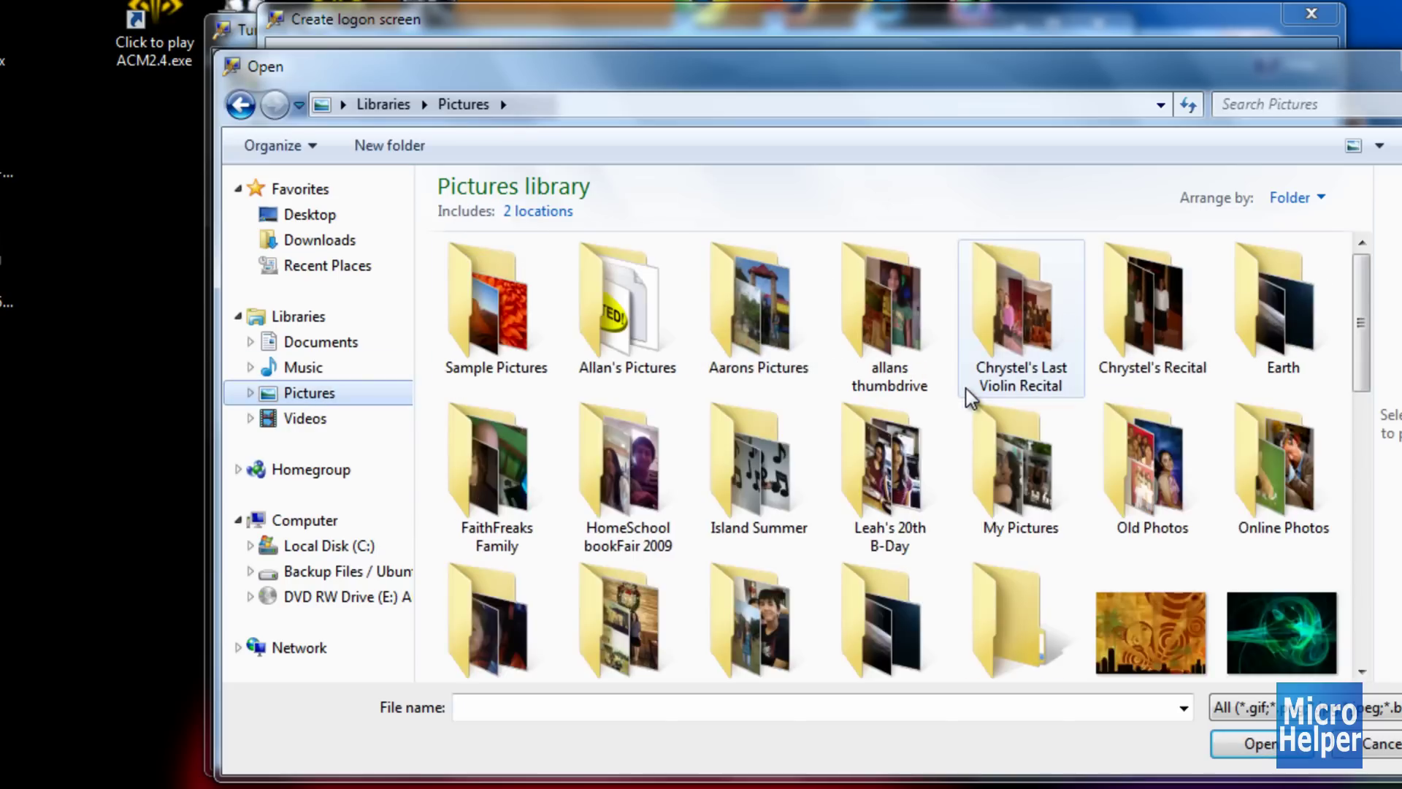
double_click(1318, 309)
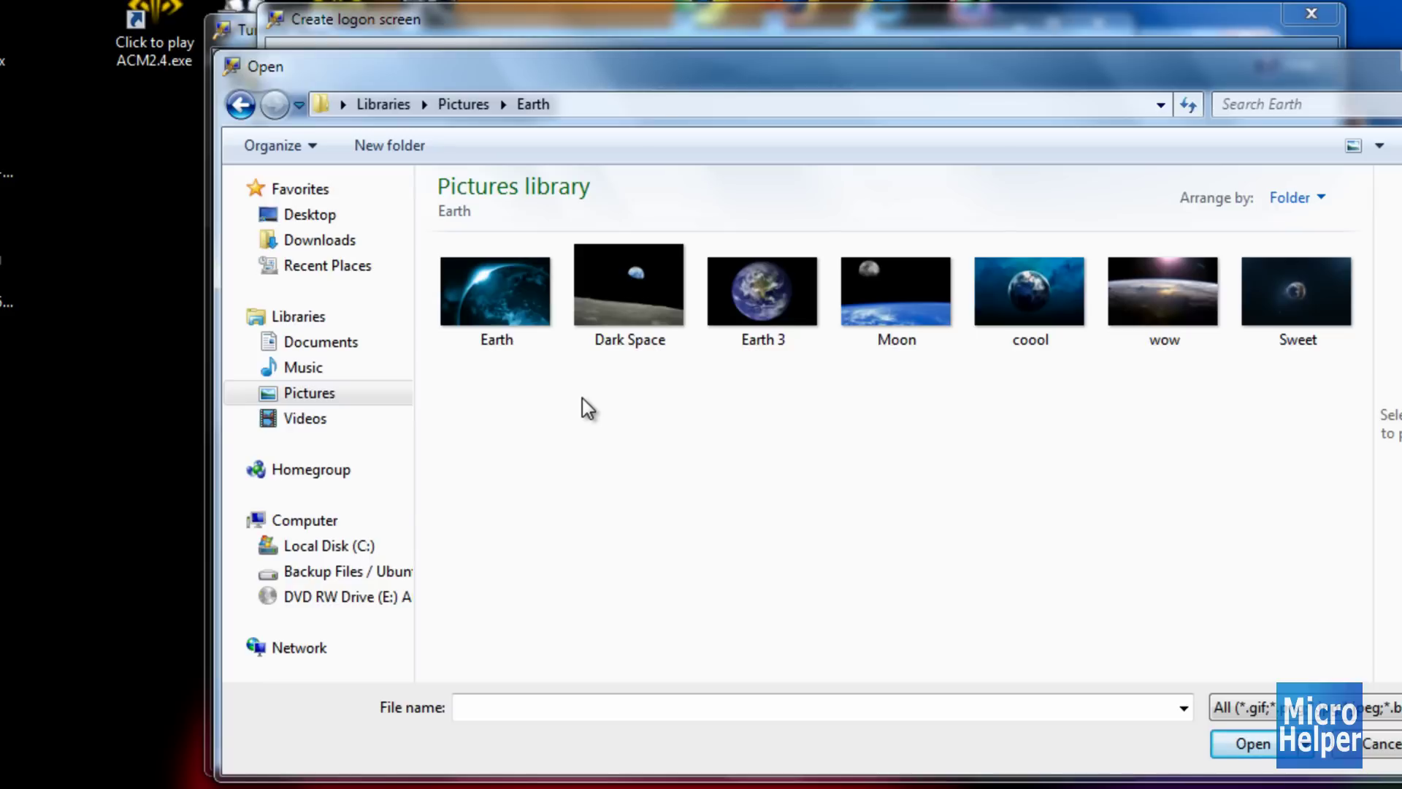
Use the Sweet image as background, trying Scaled and Stretched before settling on Centered alignment.
double_click(1286, 311)
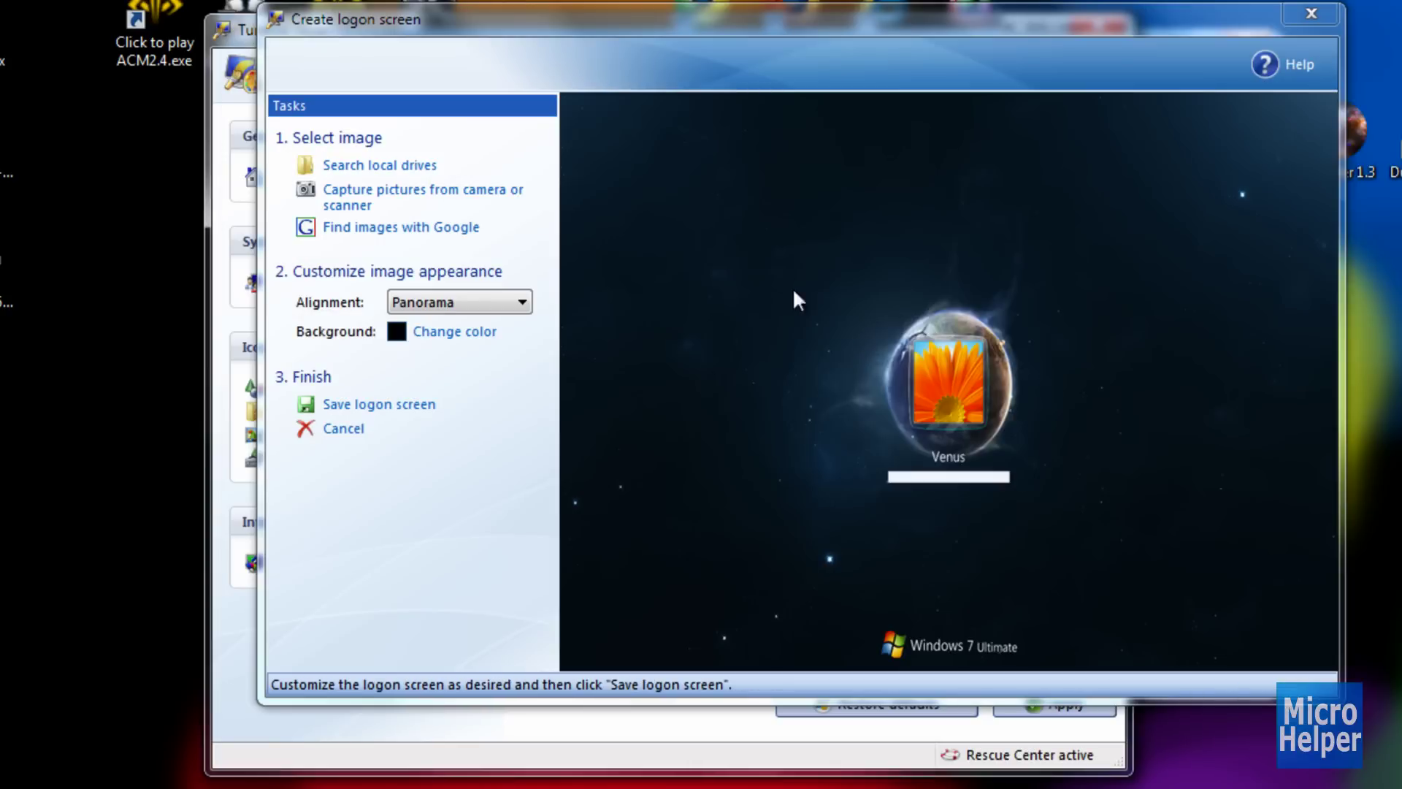
click(423, 303)
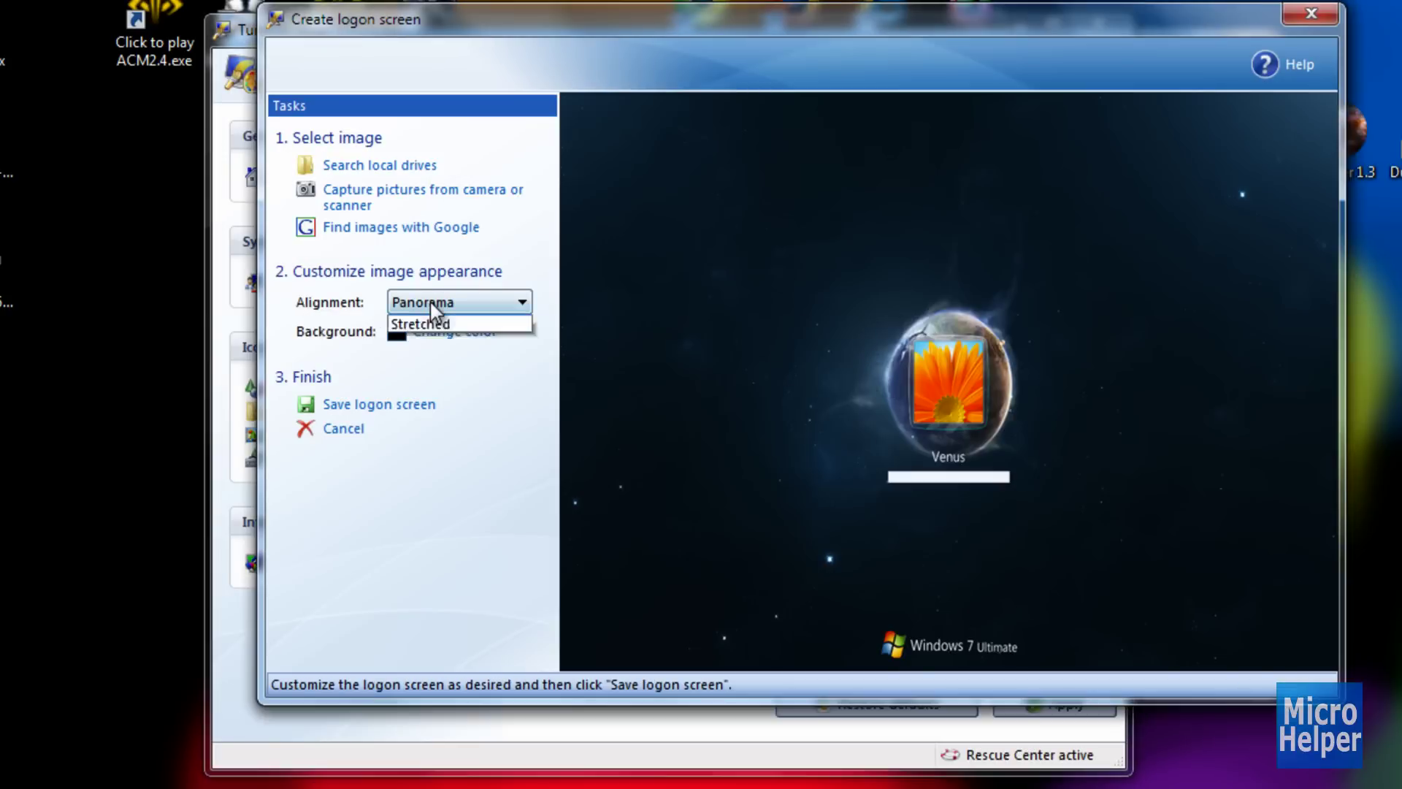
click(423, 329)
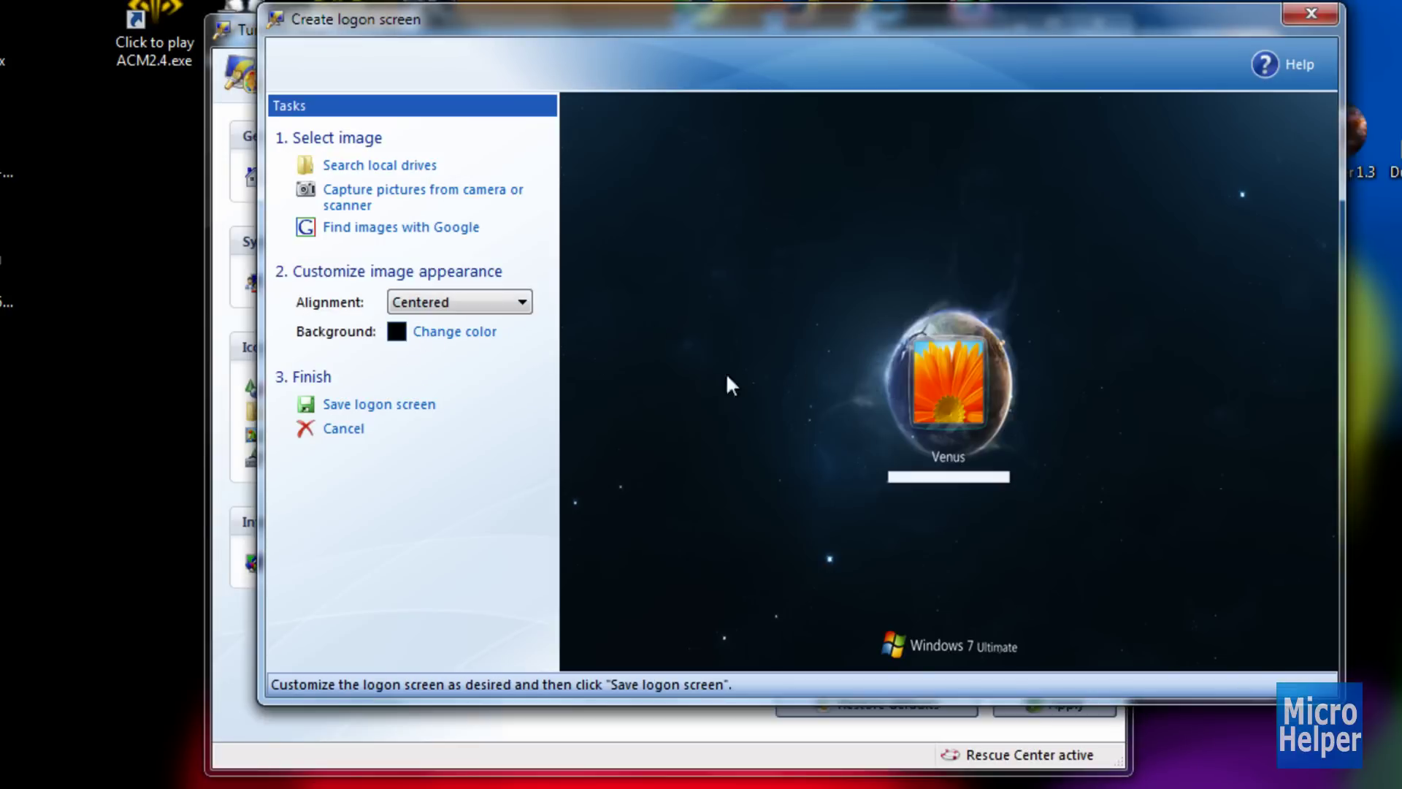
click(518, 311)
click(467, 338)
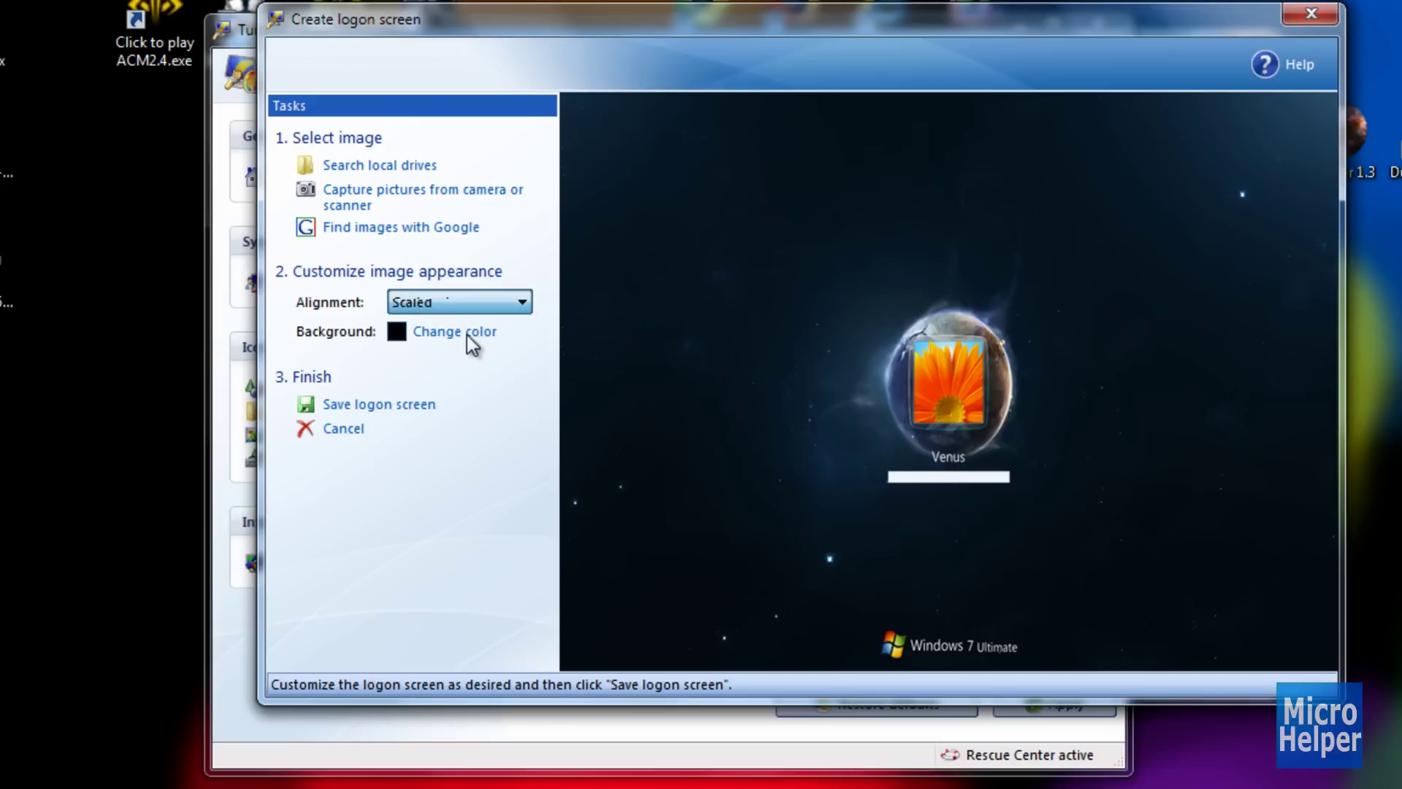
click(504, 309)
click(459, 368)
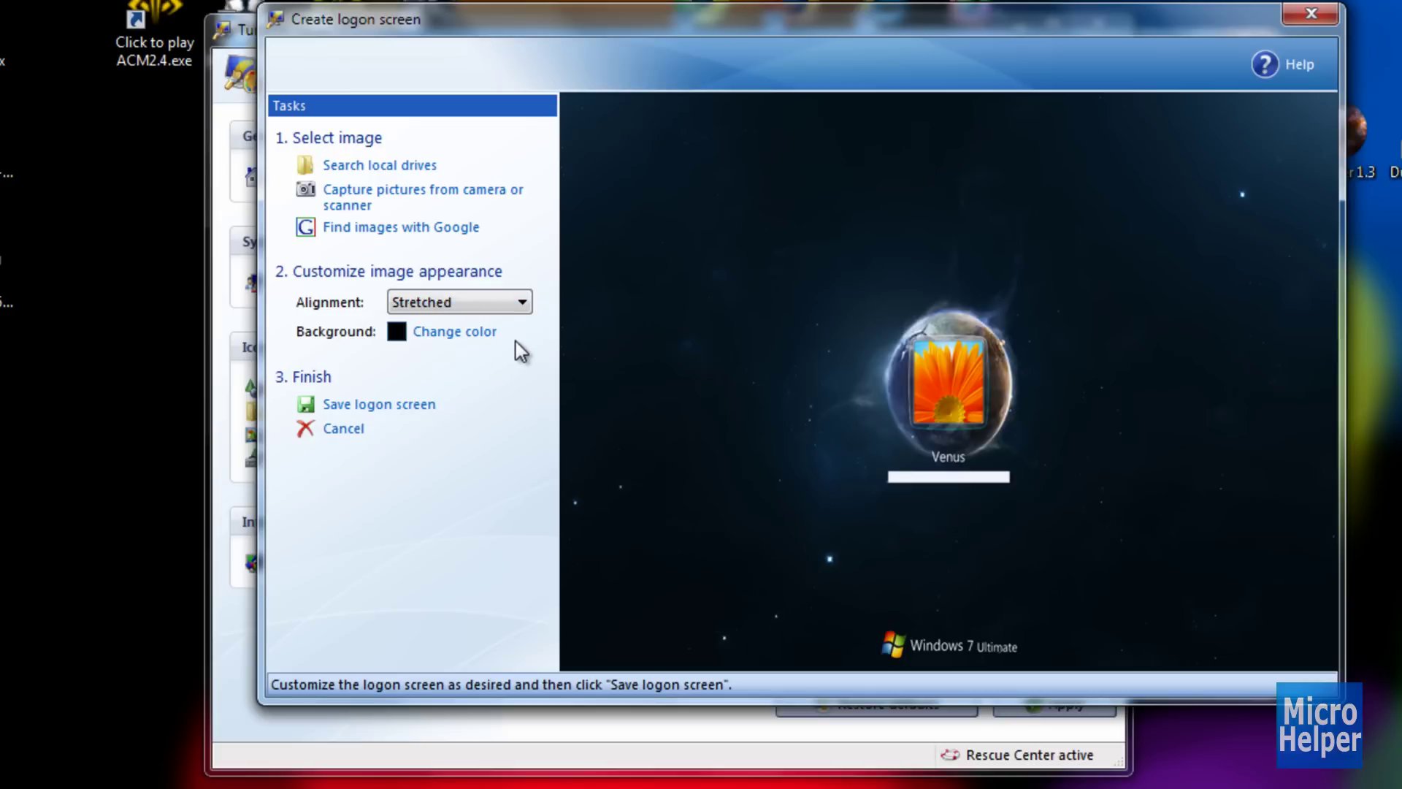
click(509, 300)
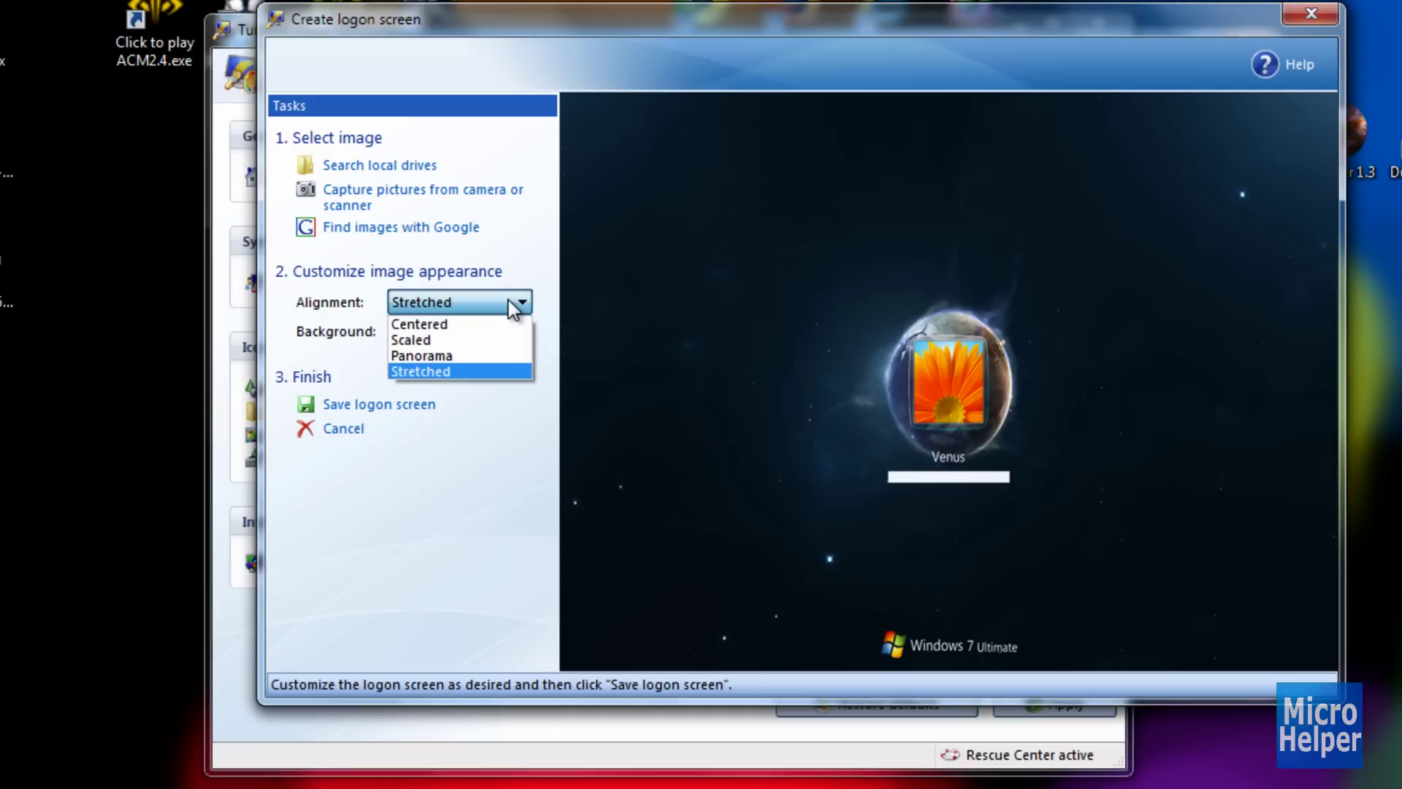
click(515, 305)
click(507, 304)
click(481, 322)
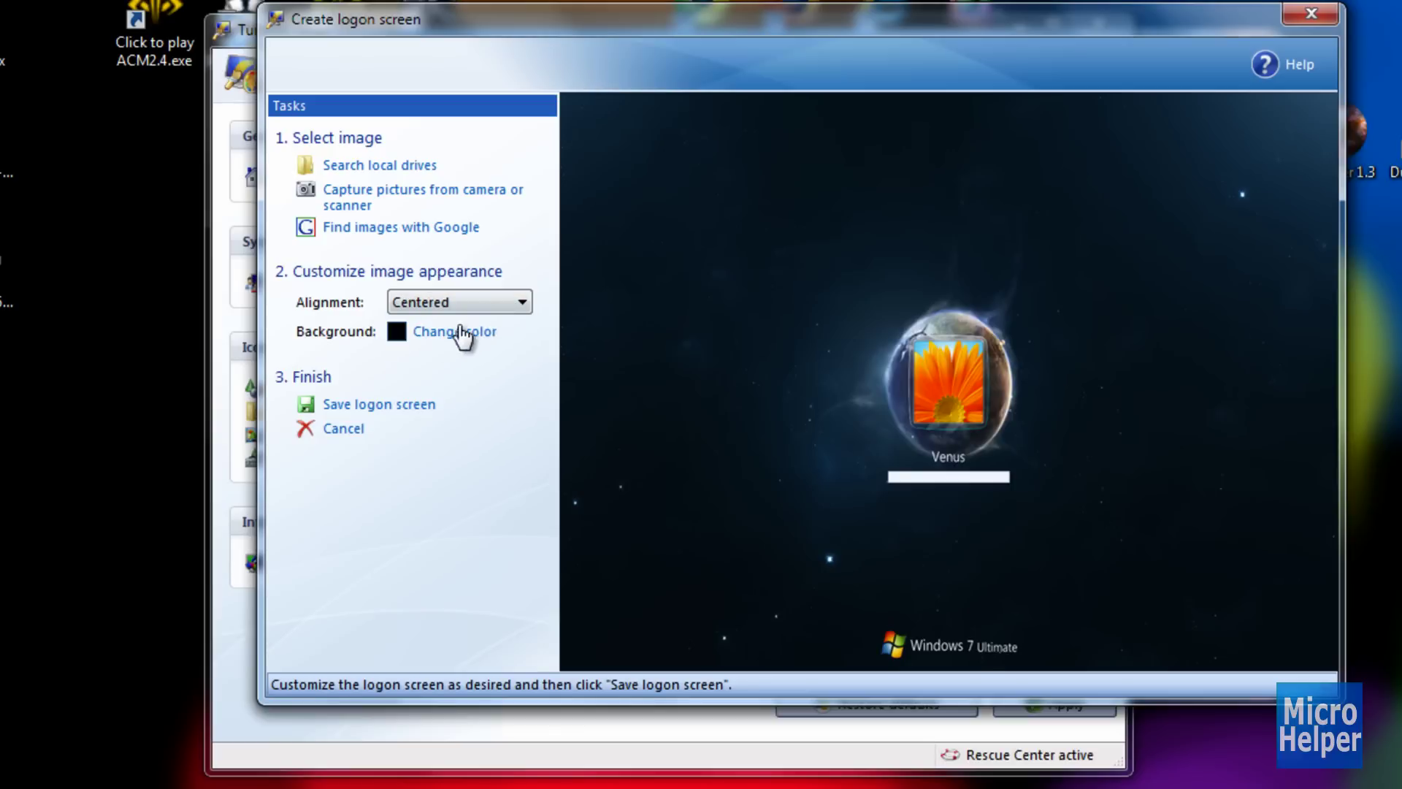
Save the new logon screen under the name '123'.
click(389, 405)
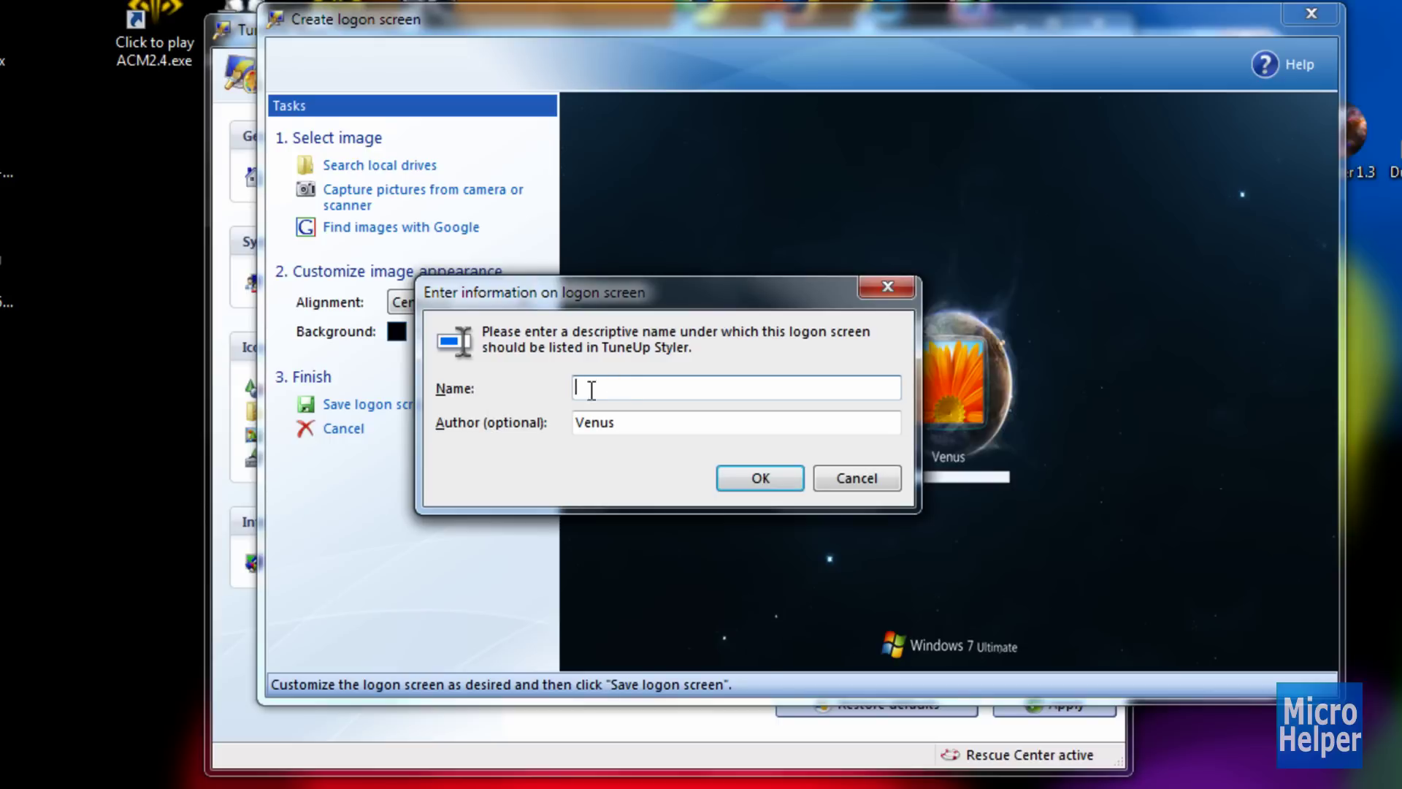
text(123)
key(Return)
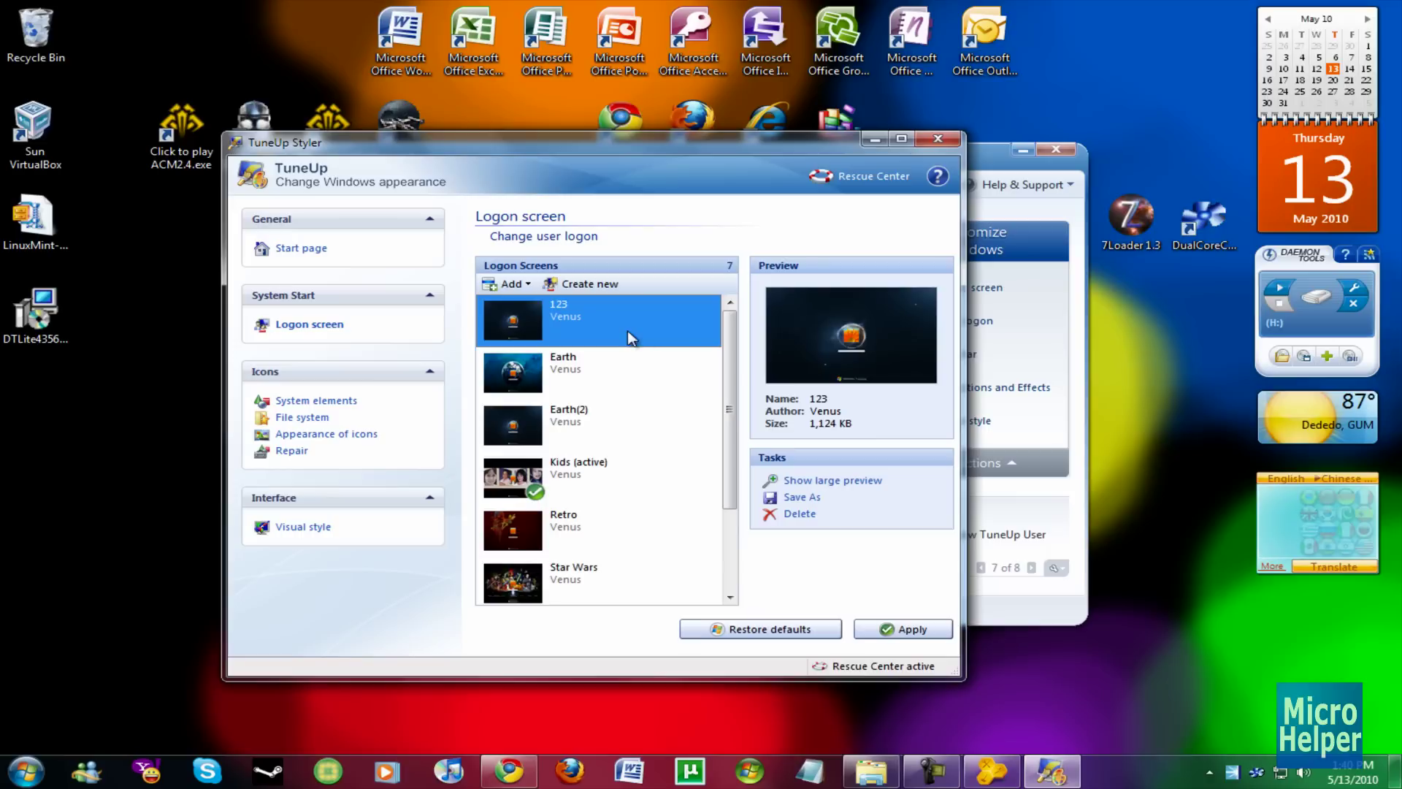
Delete the '123' logon screen, then close TuneUp Styler and TuneUp Utilities.
right_click(628, 330)
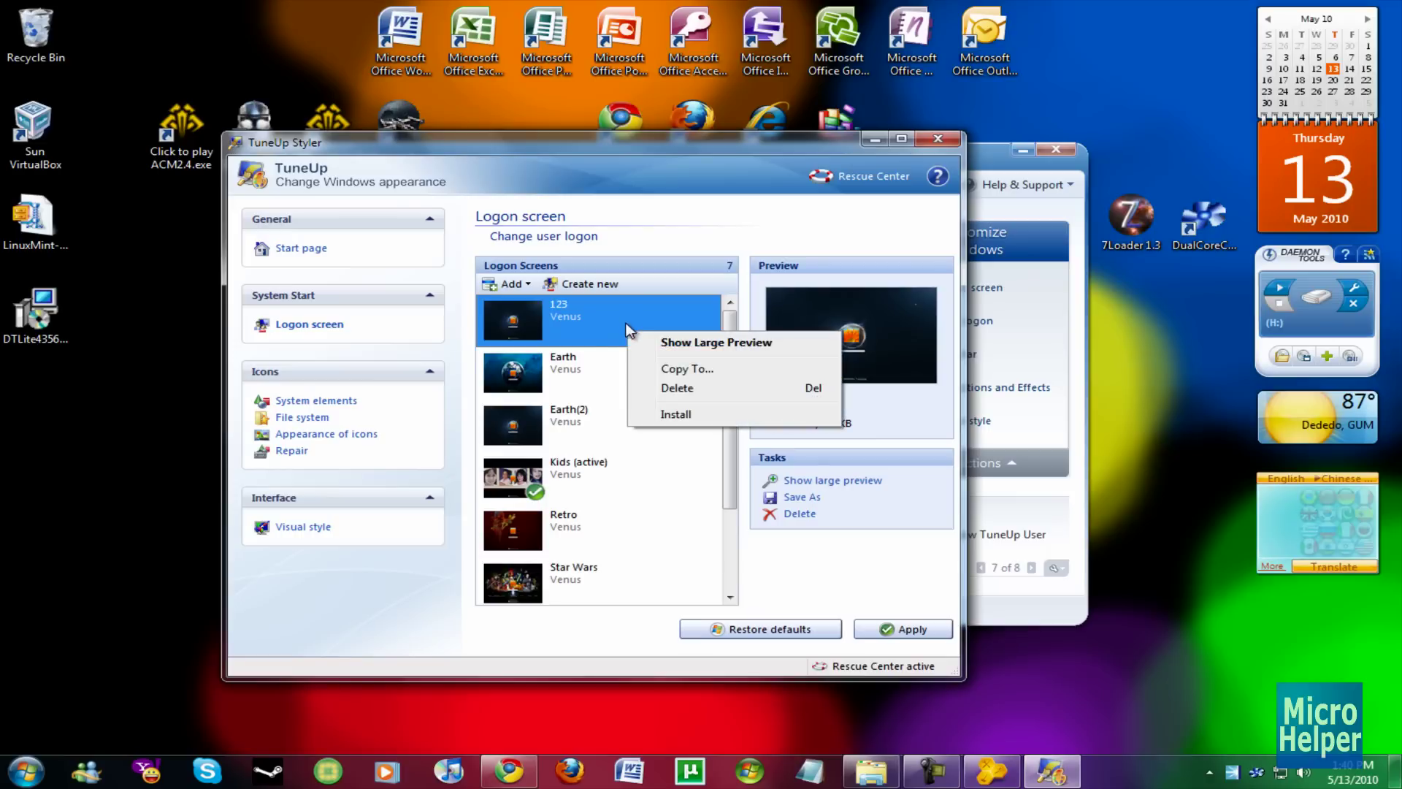
click(675, 387)
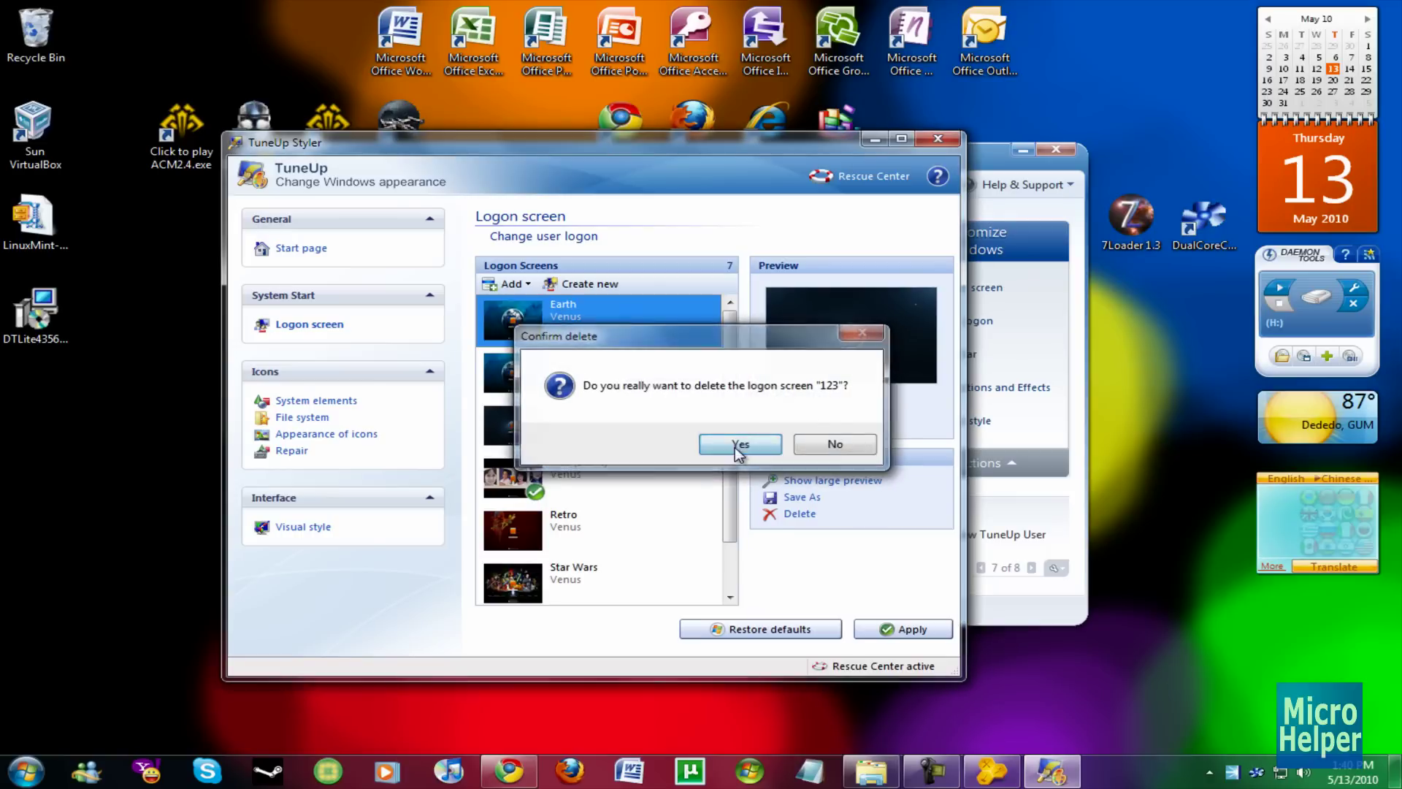
click(739, 445)
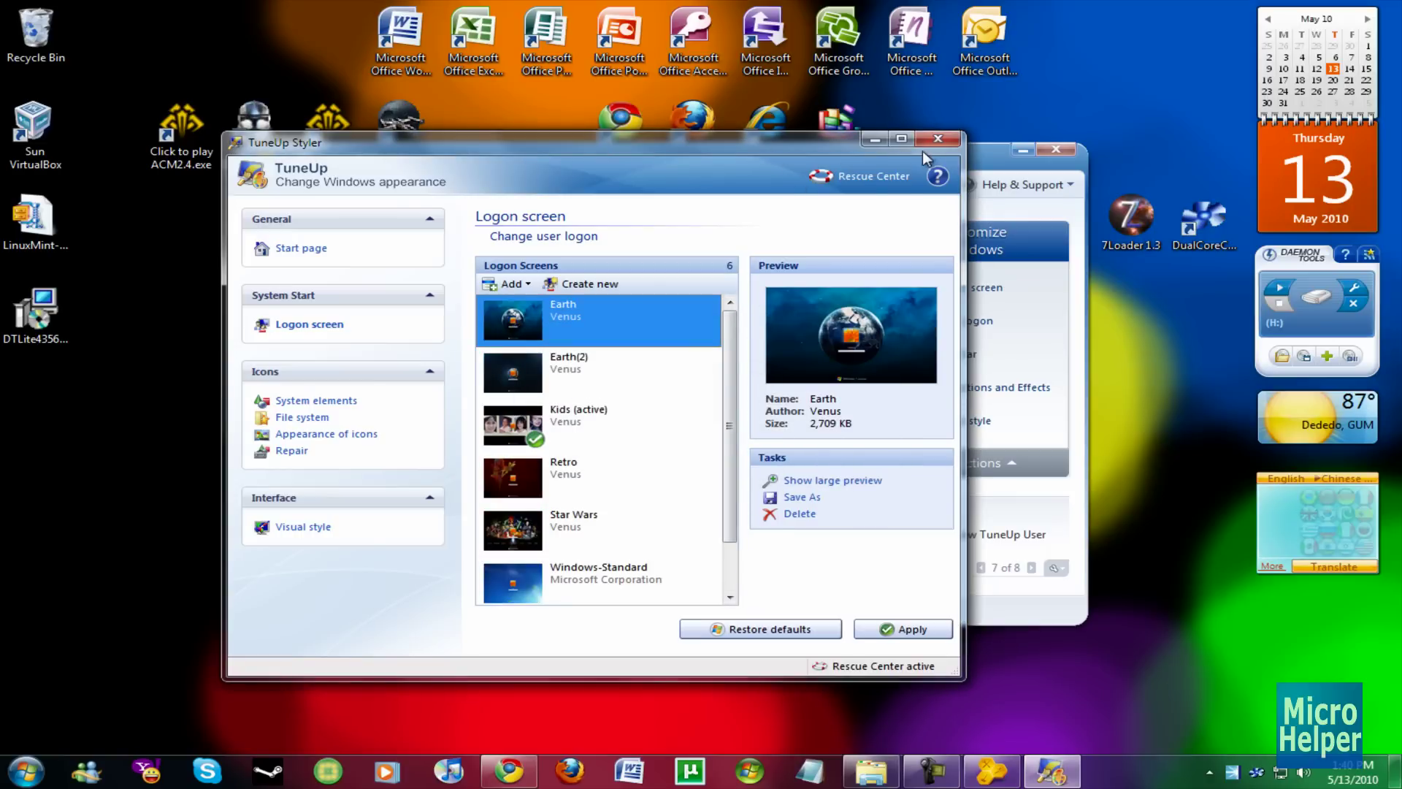
click(937, 138)
click(1052, 151)
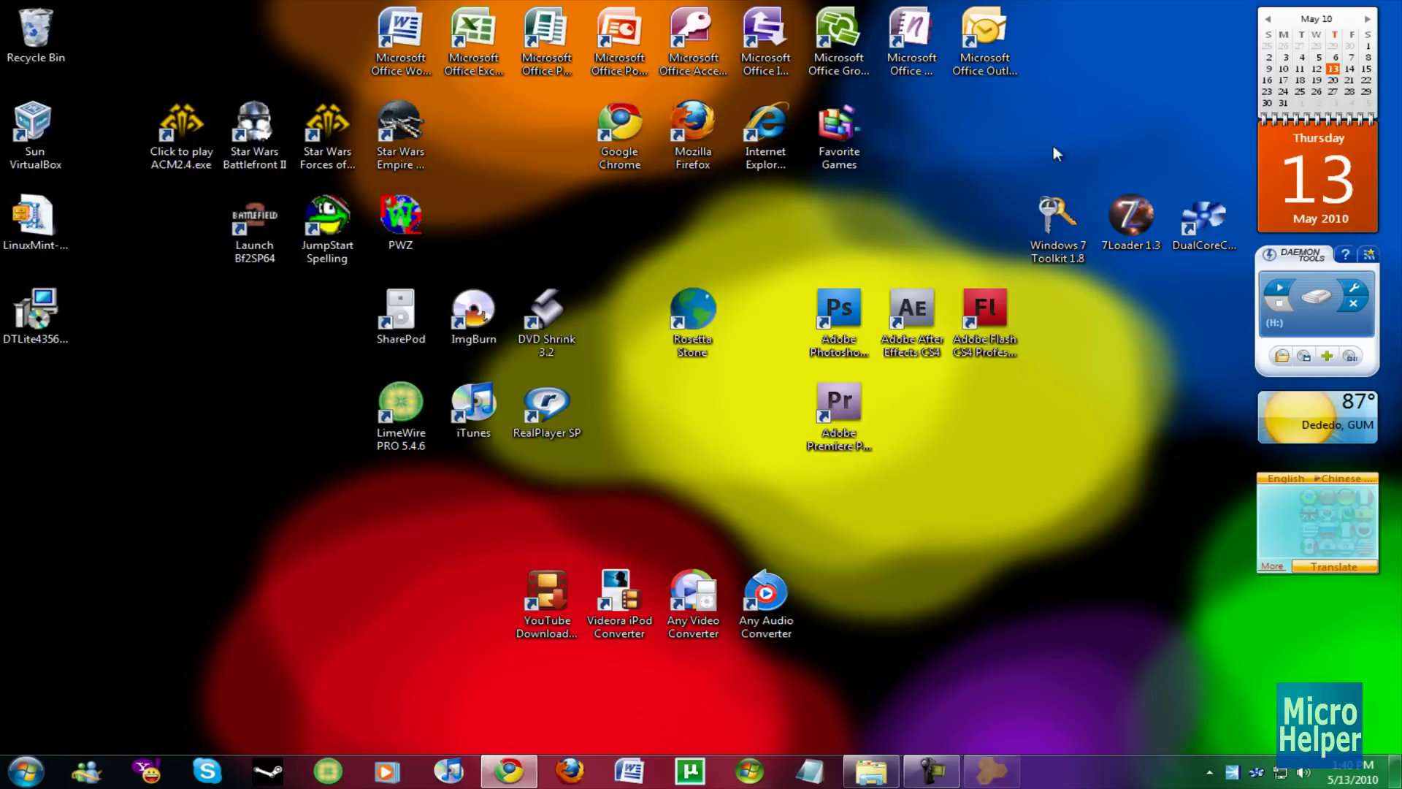